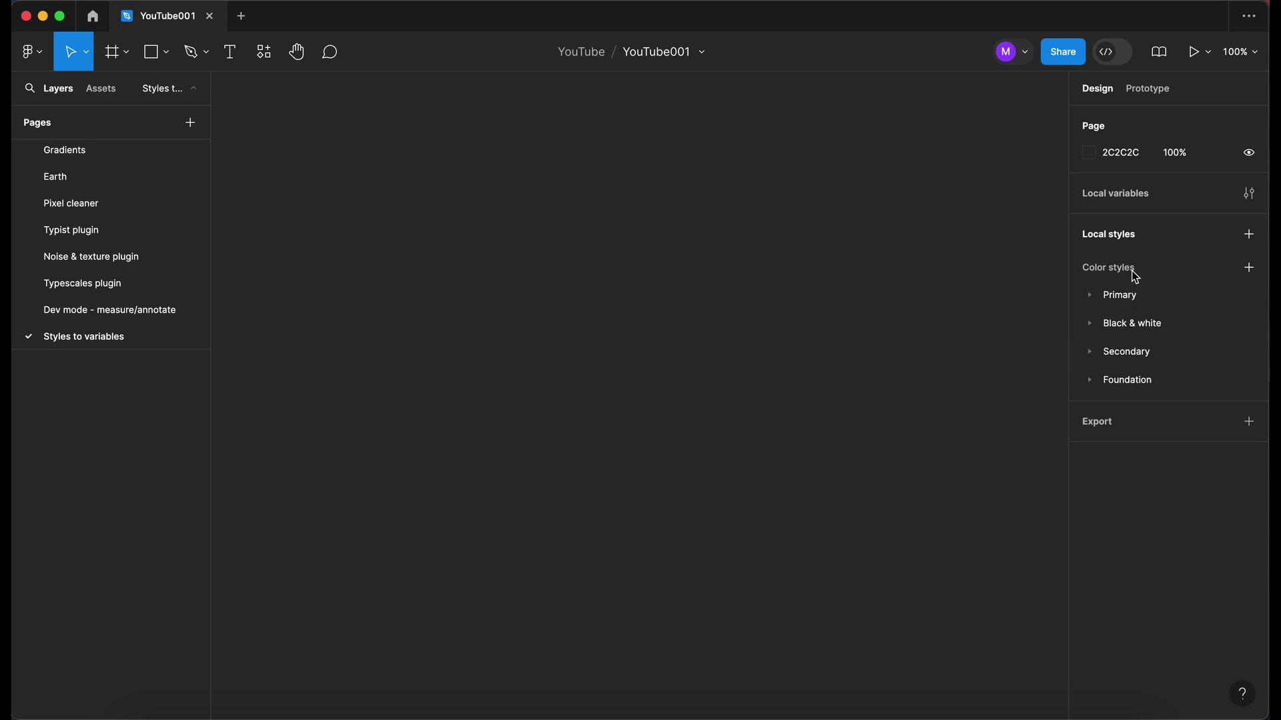
Expand the Primary, Black & white, Secondary and Foundation color style groups to review their styles, and check the file's local variables
left_click(1090, 296)
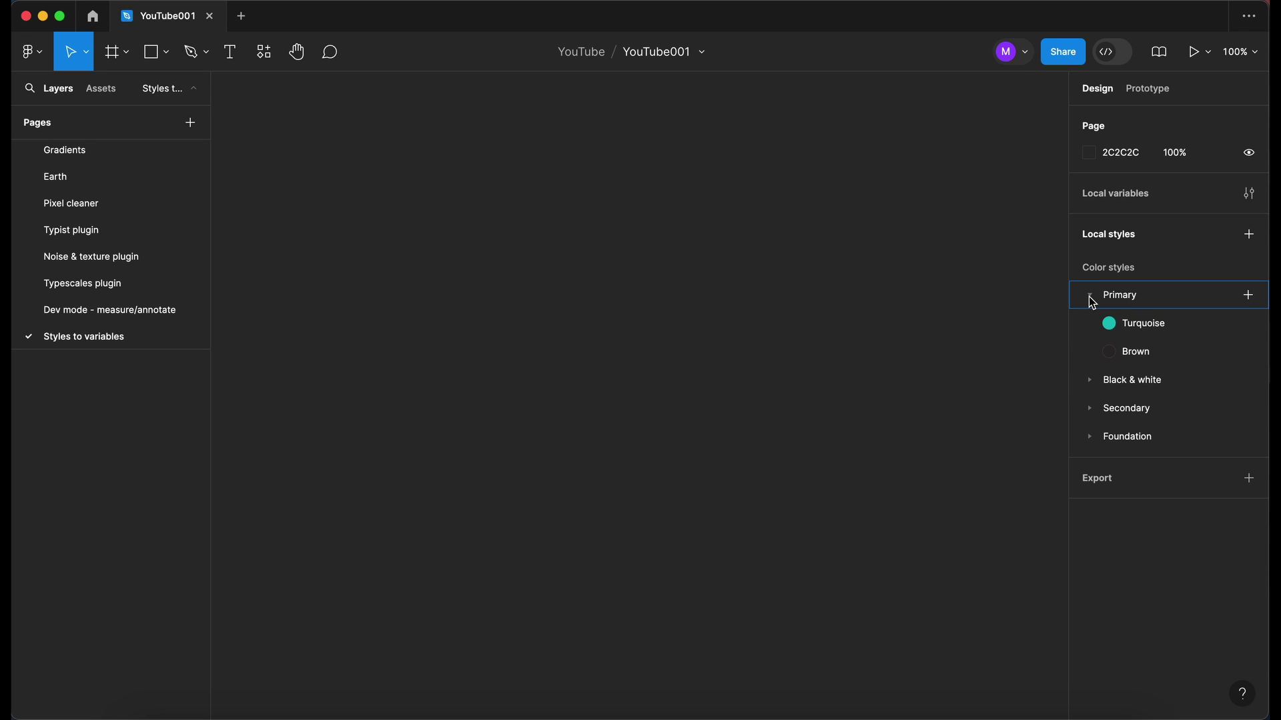
left_click(1090, 379)
left_click(1092, 465)
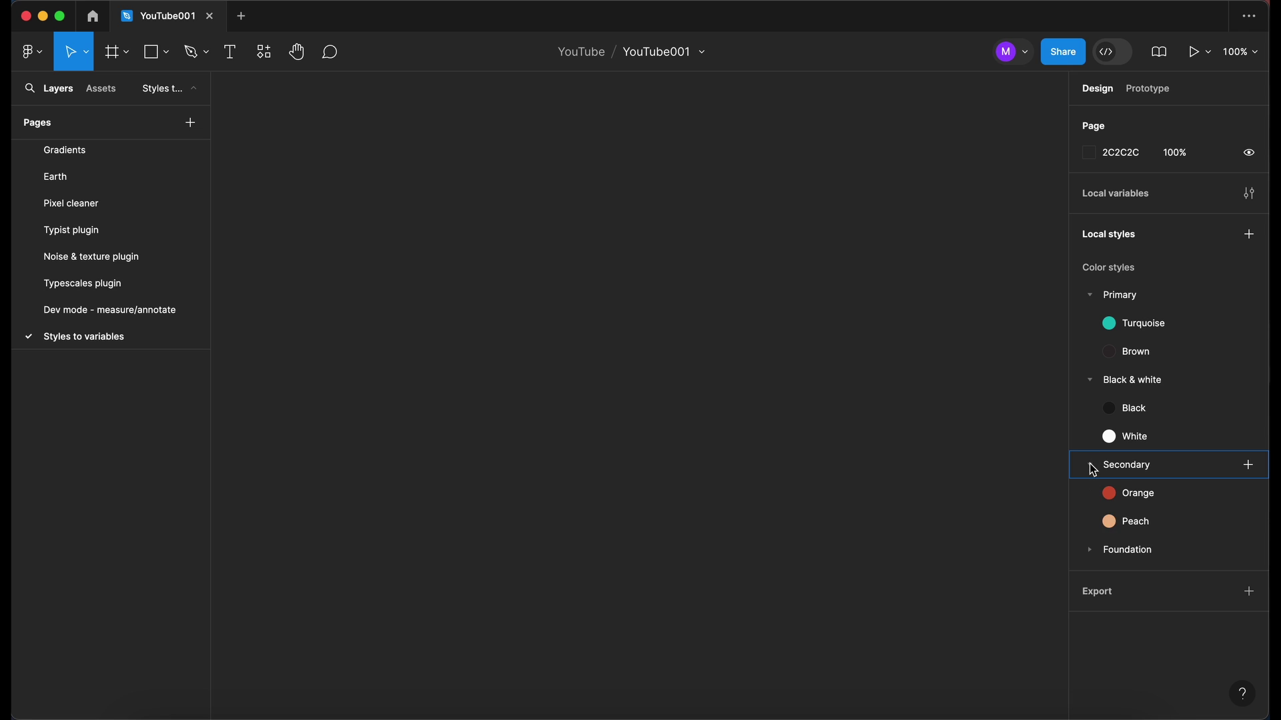
left_click(1090, 550)
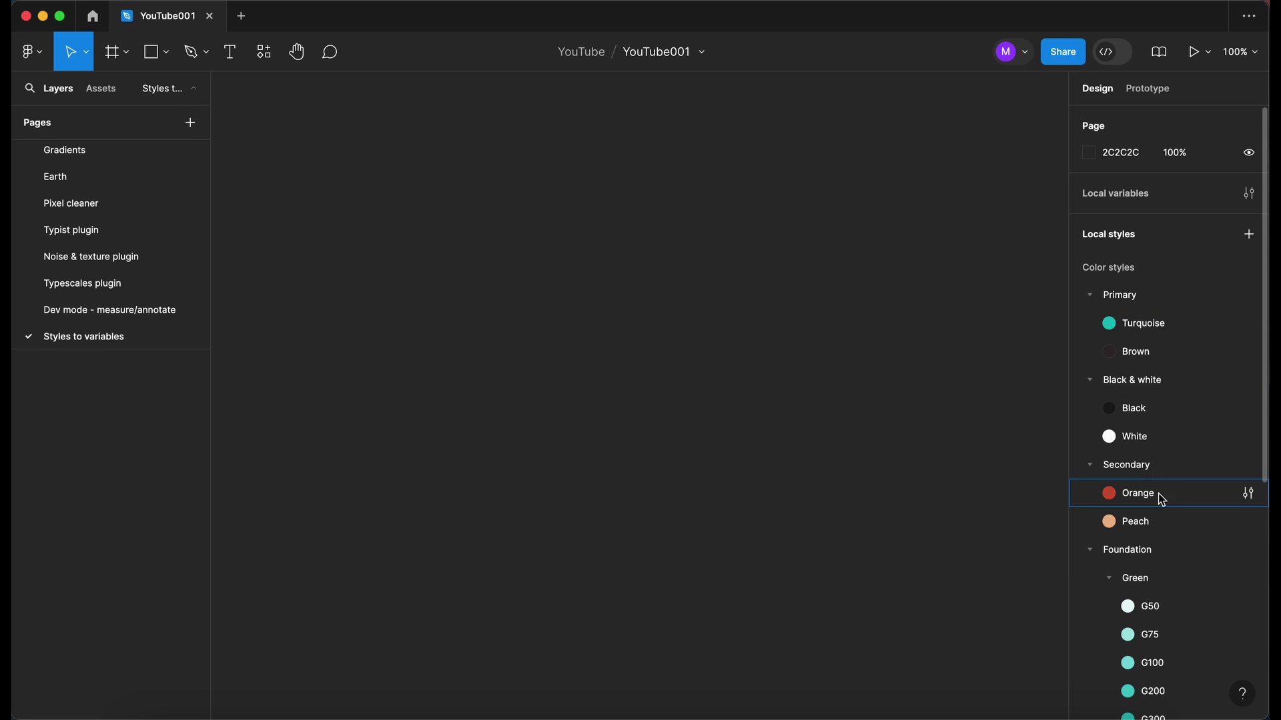
scroll(1168, 553, "down", 5)
scroll(1168, 553, "down", 3)
scroll(1167, 553, "up", 8)
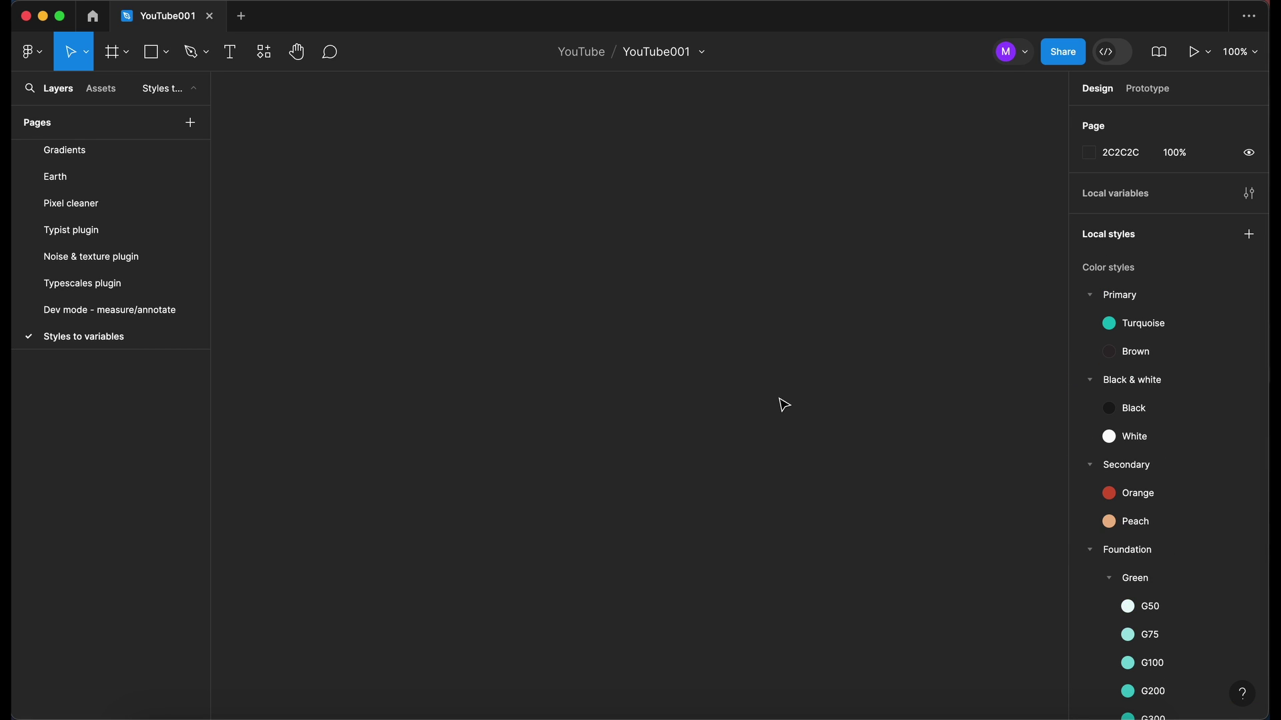
left_click(1250, 195)
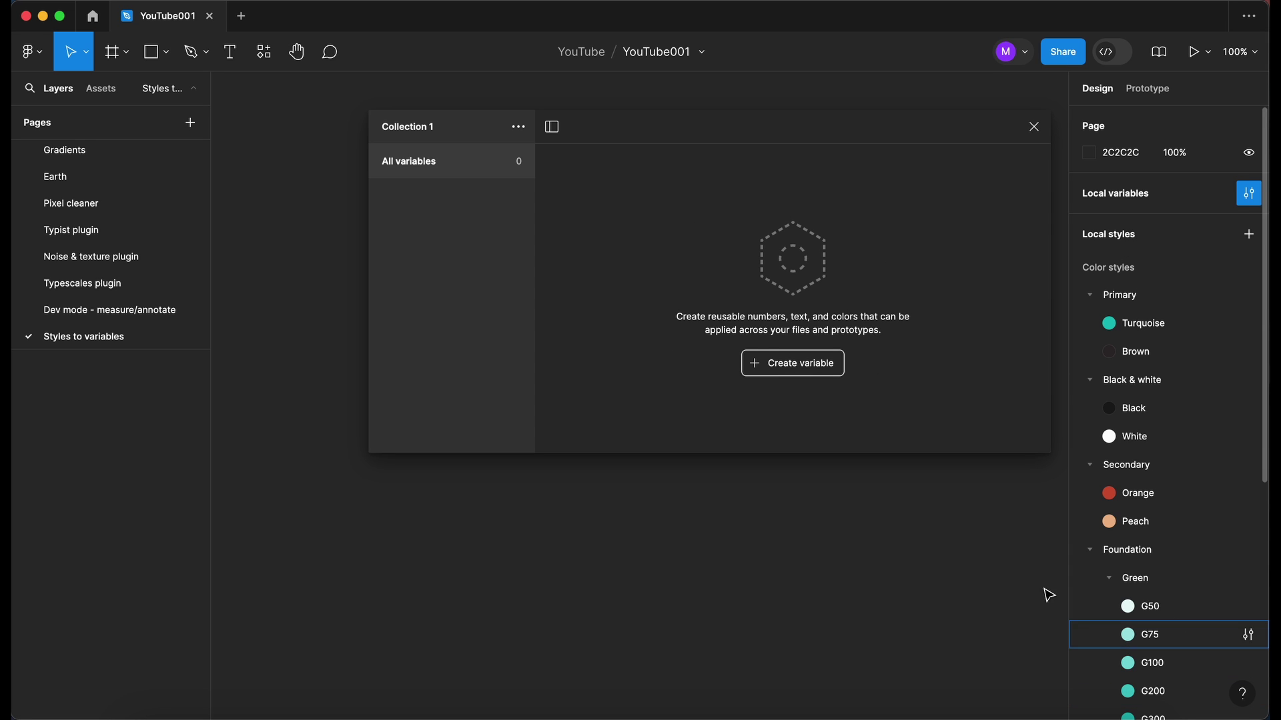
left_click(1036, 128)
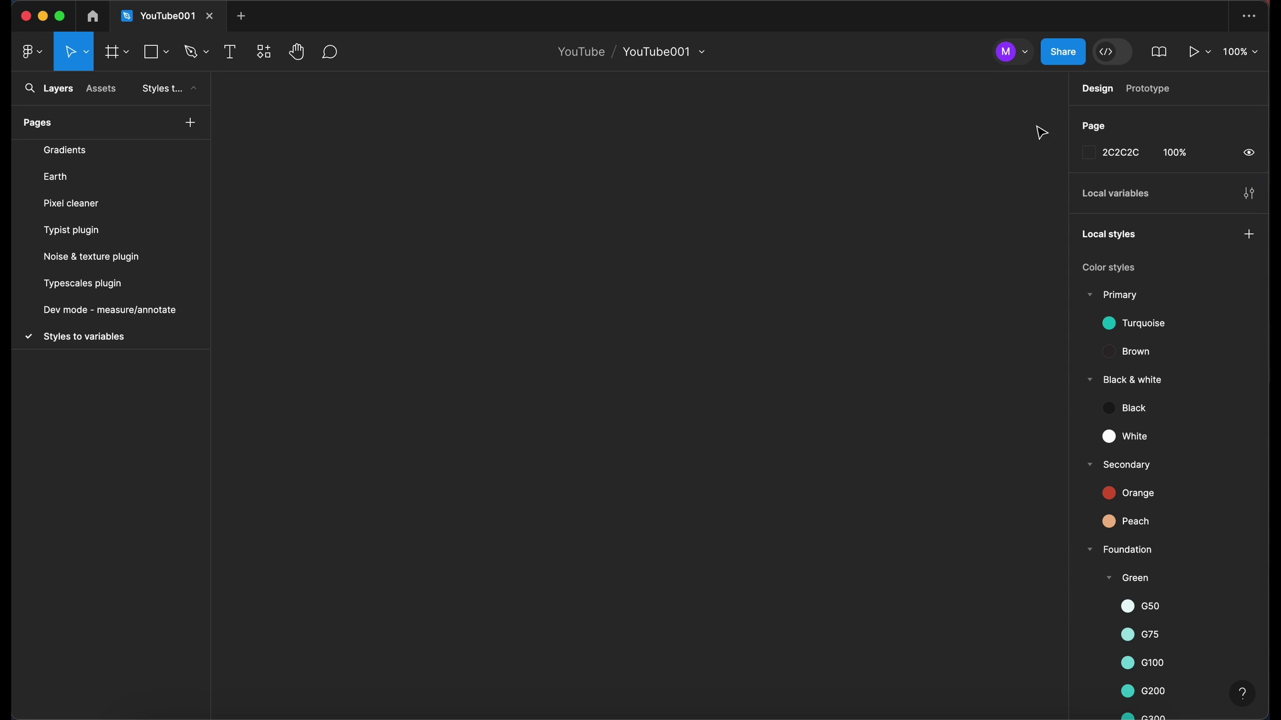
Open the details of the Styles to Variables Converter plugin and read its description, library instructions and conversion limitations
left_click(267, 59)
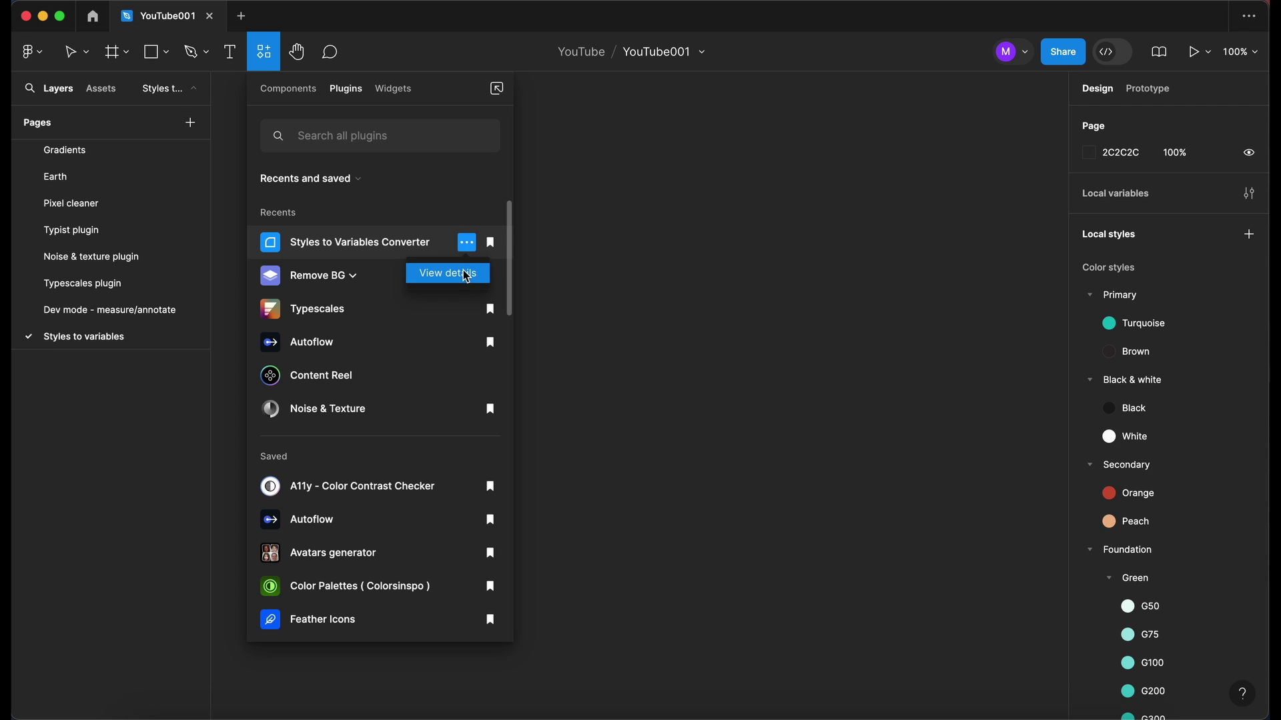
left_click(466, 274)
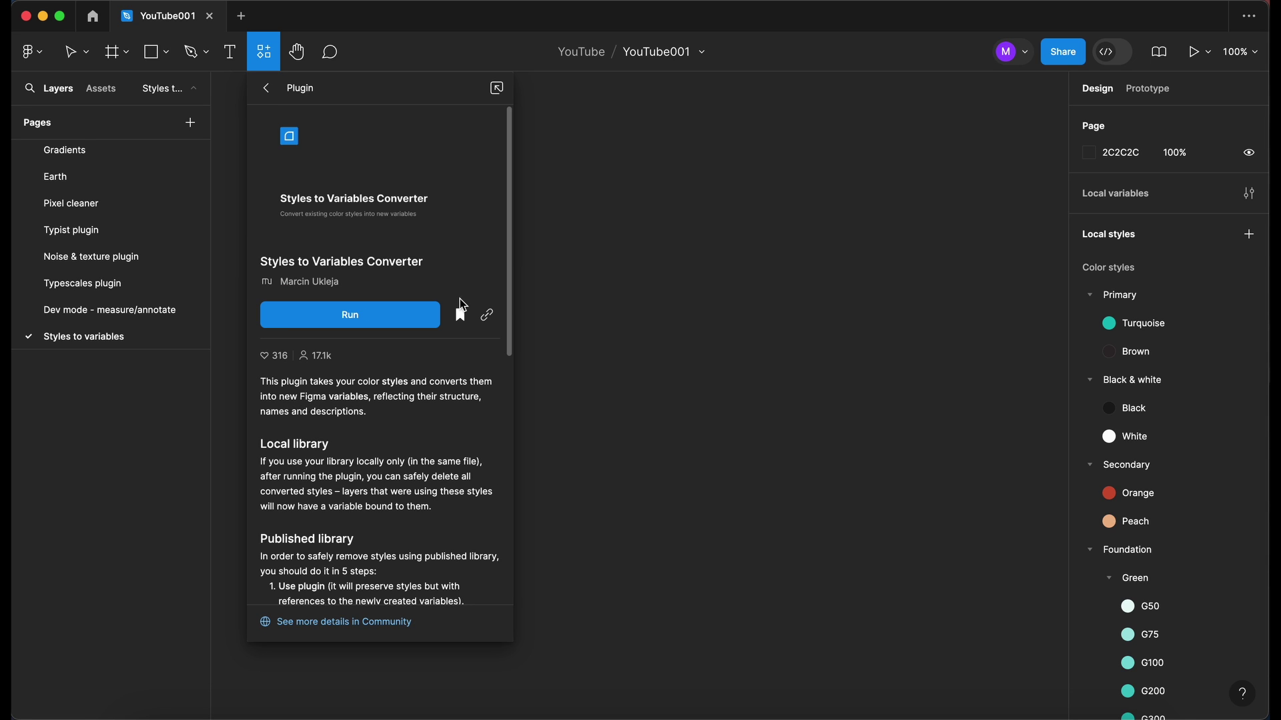
scroll(424, 337, "down", 2)
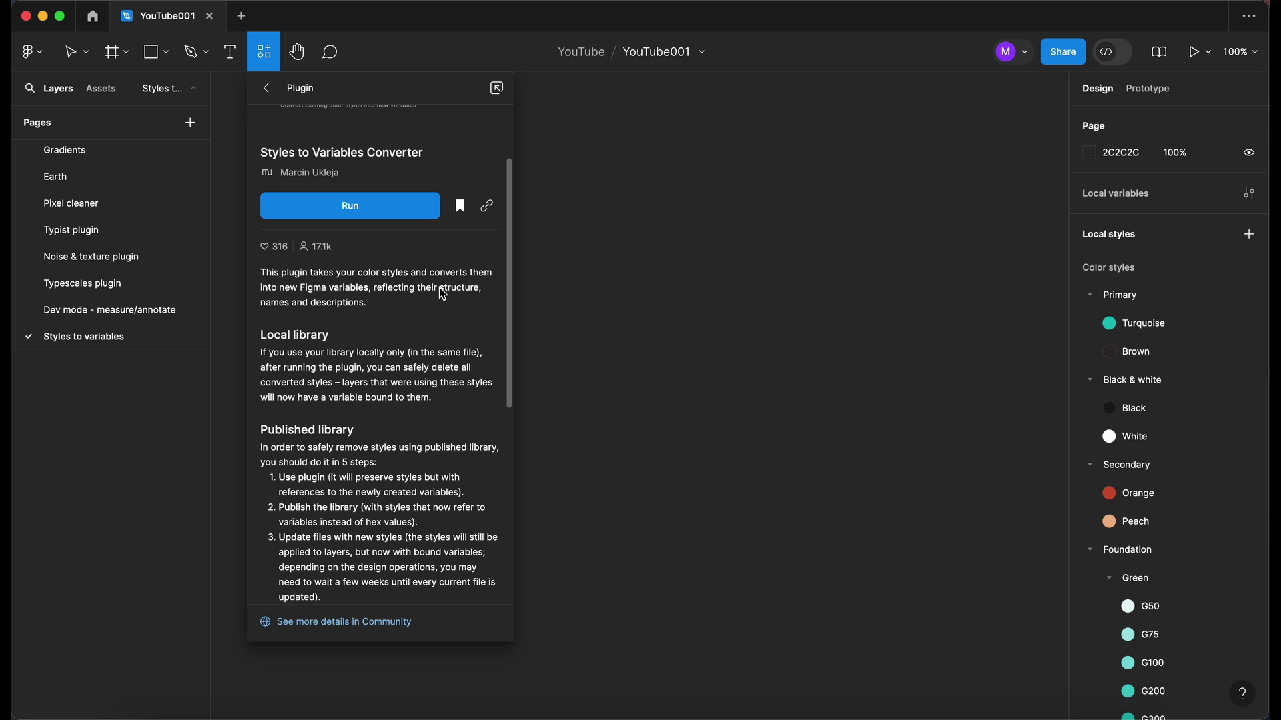
scroll(439, 312, "down", 3)
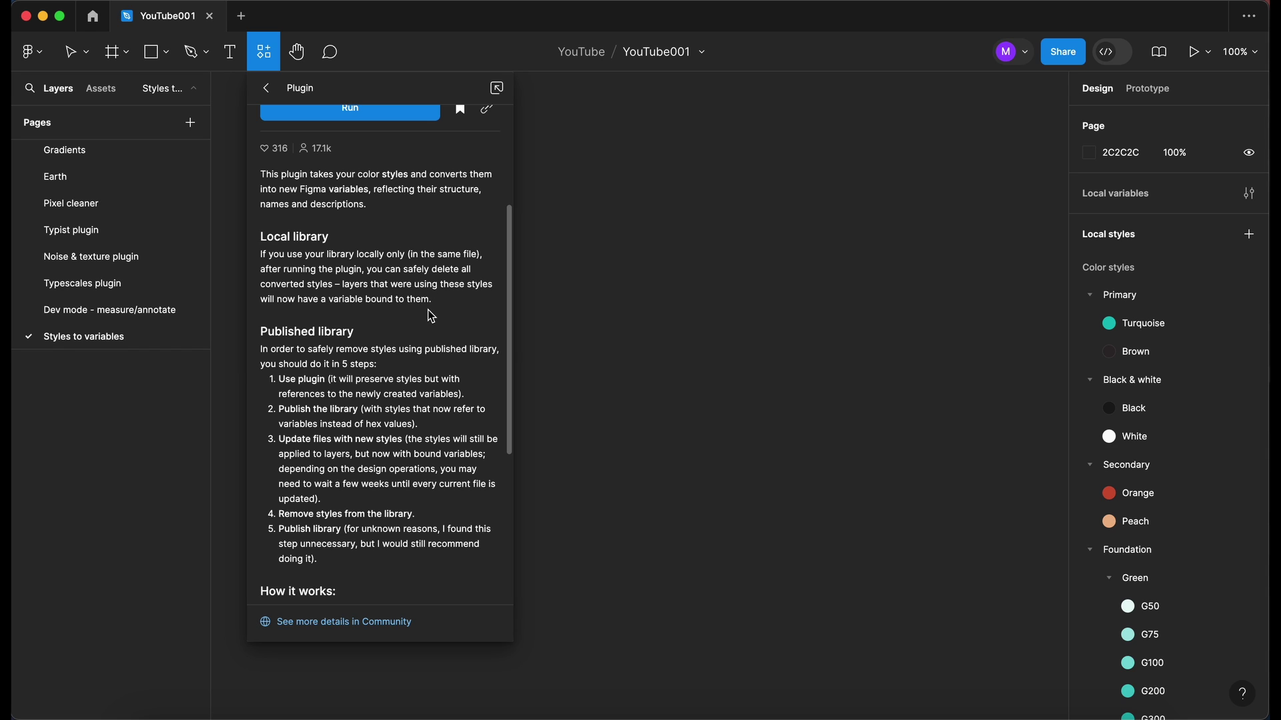
scroll(428, 311, "down", 3)
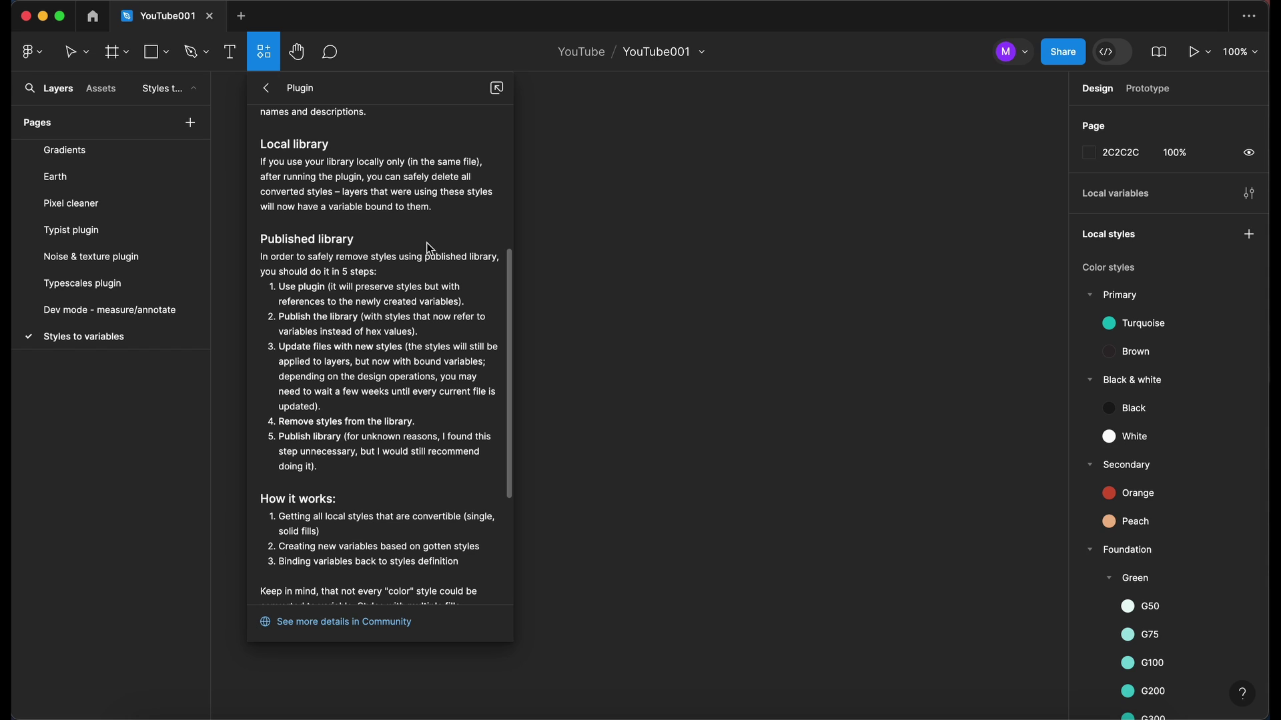
scroll(420, 244, "down", 1)
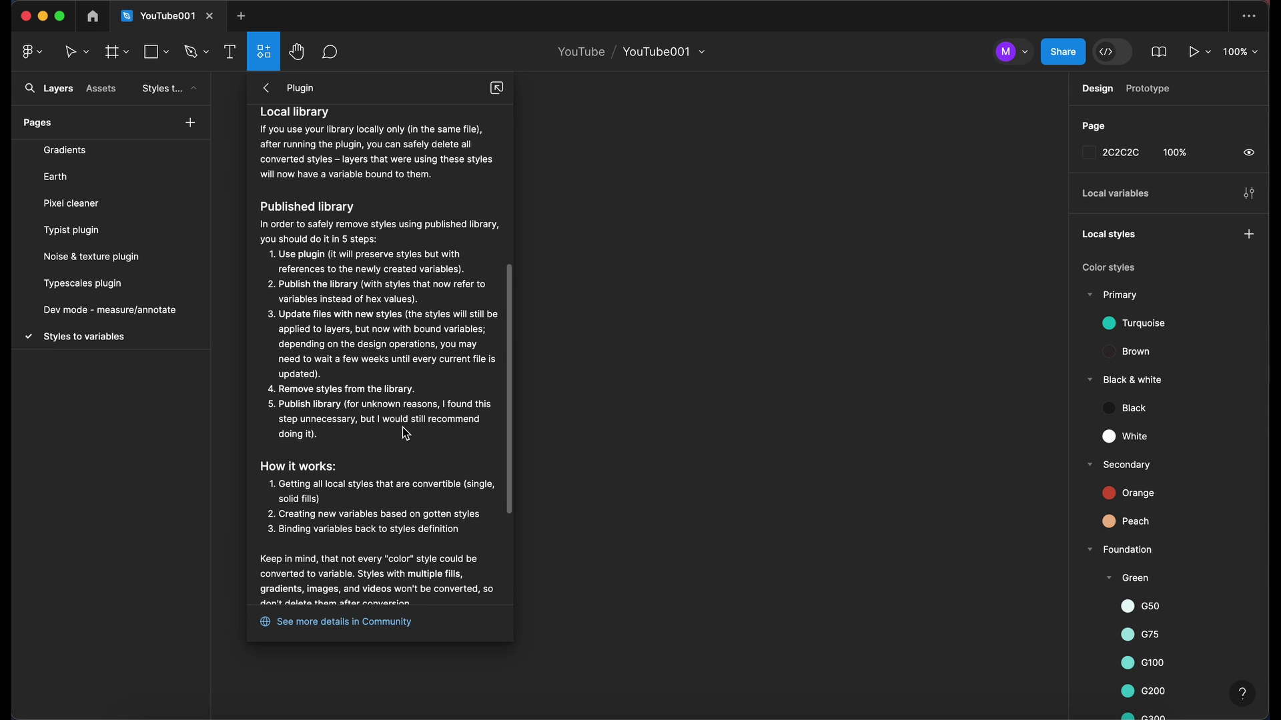
scroll(406, 434, "down", 5)
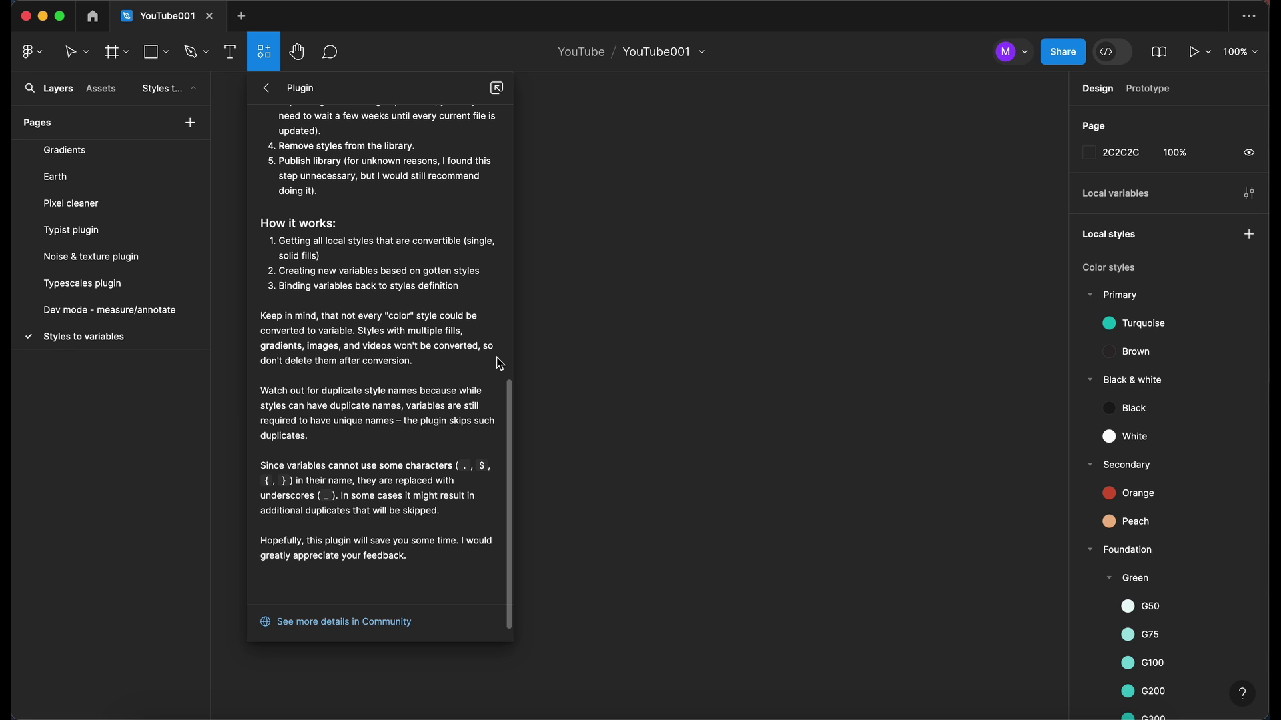
scroll(432, 379, "down", 1)
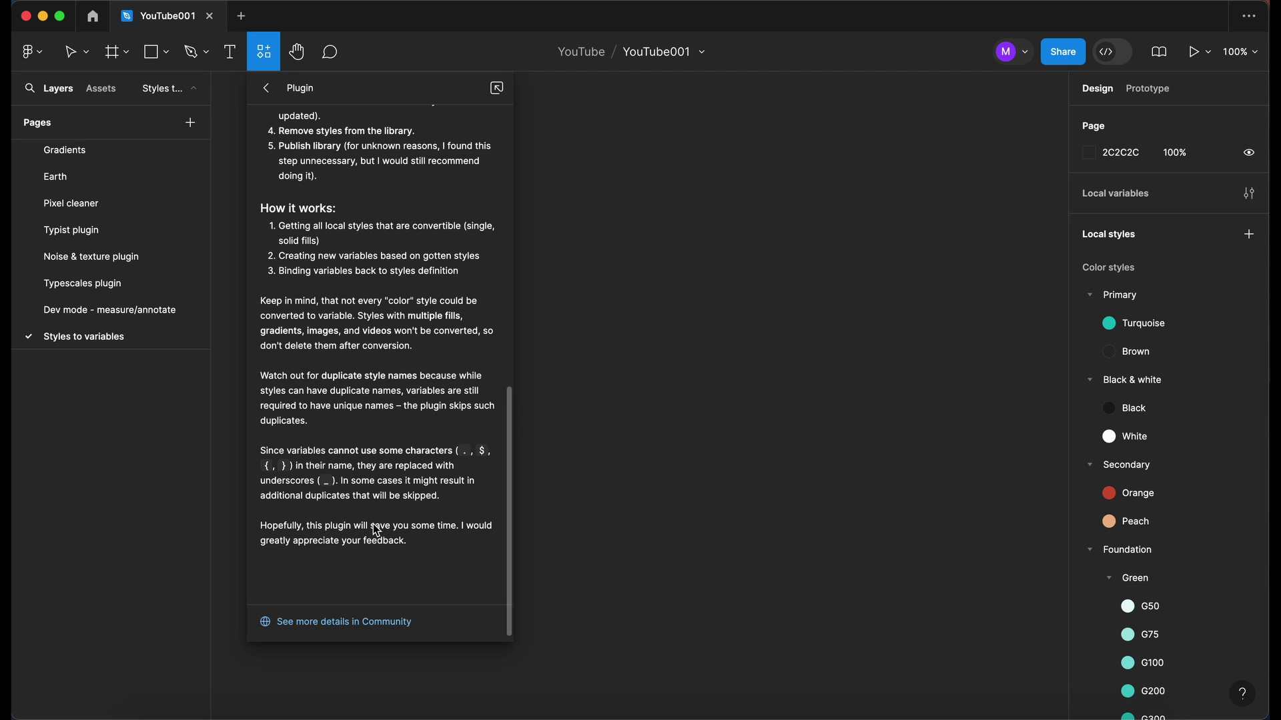
scroll(374, 525, "up", 10)
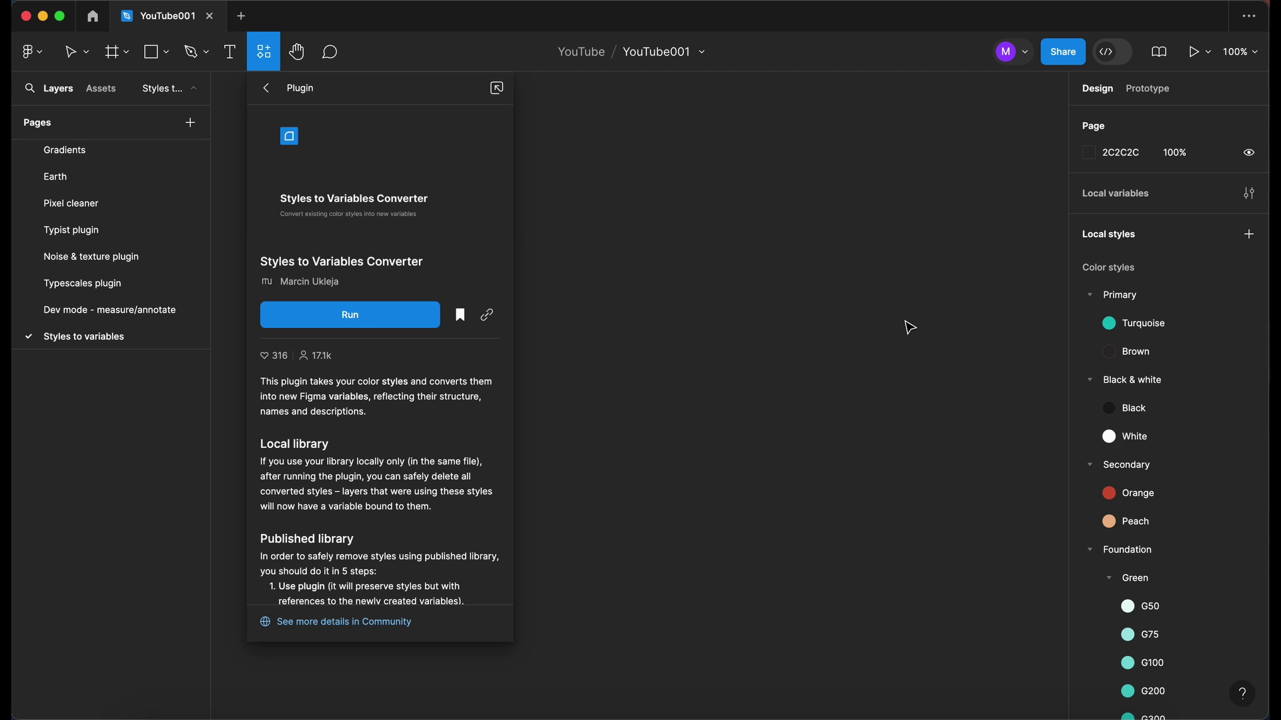
Run the Styles to Variables Converter plugin on the file's local color styles
scroll(1134, 333, "down", 2)
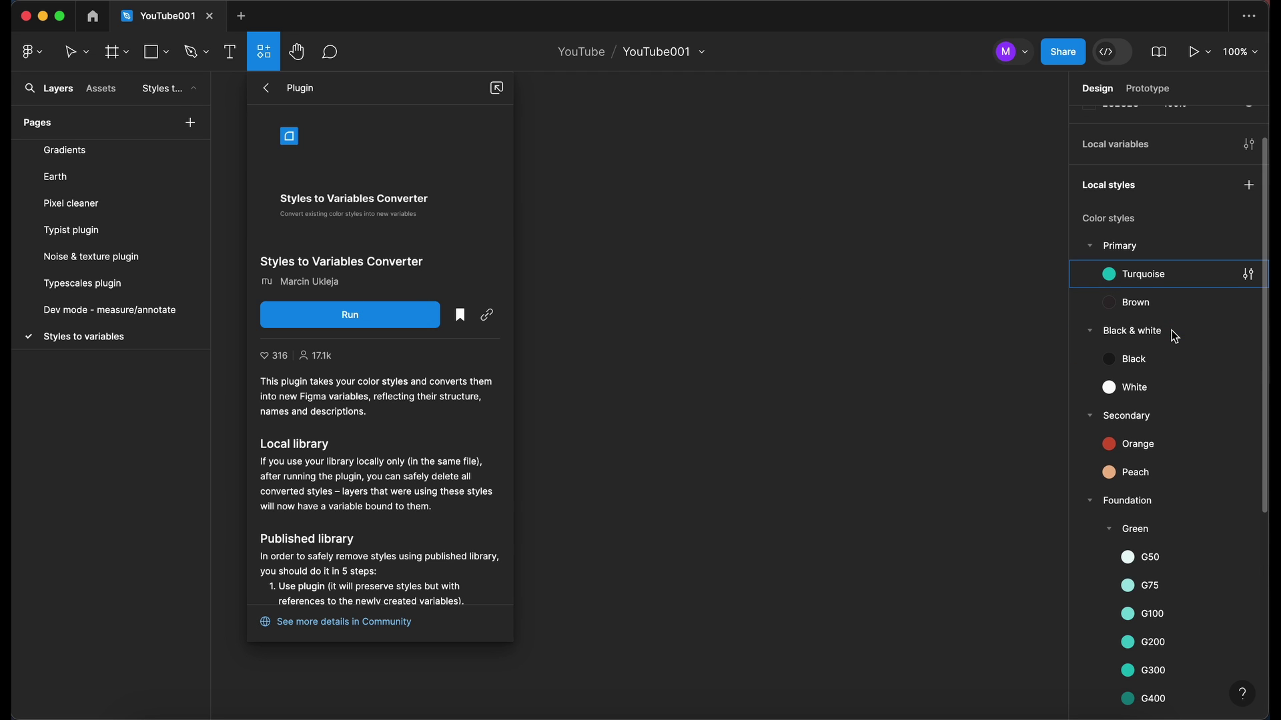
left_click(374, 314)
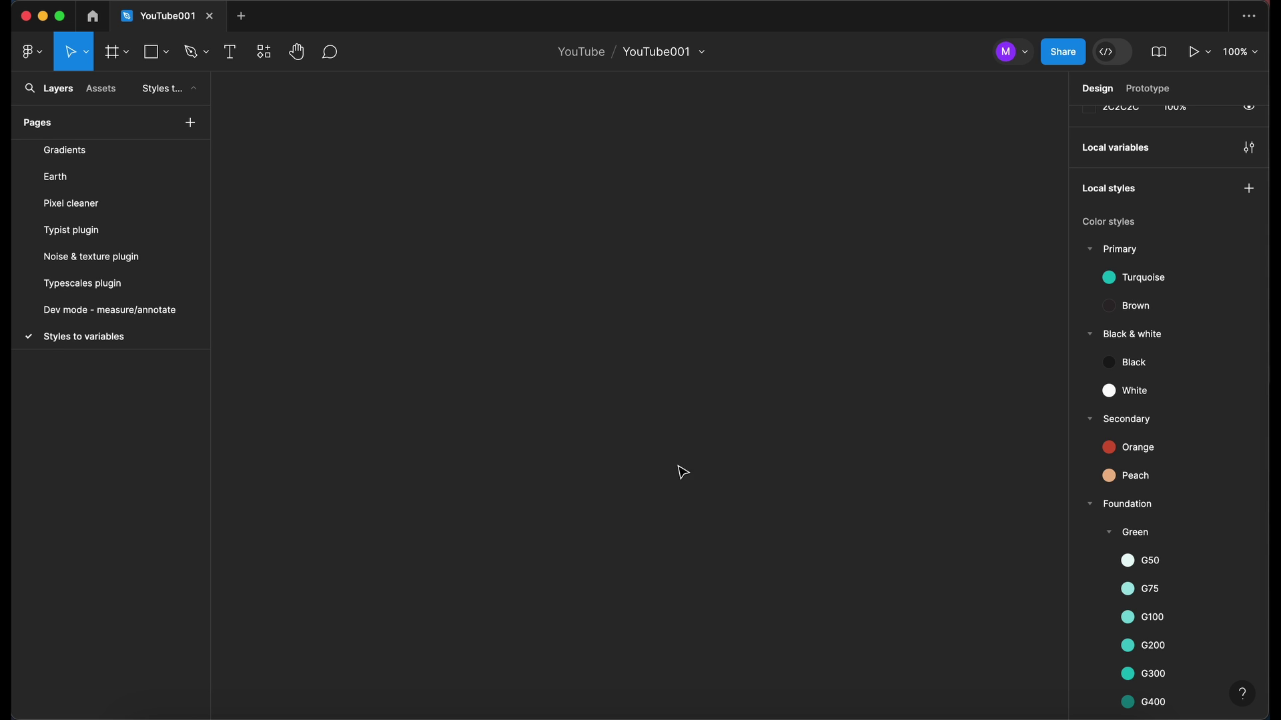
Delete the empty Collection 1 from the local variables
left_click(1250, 149)
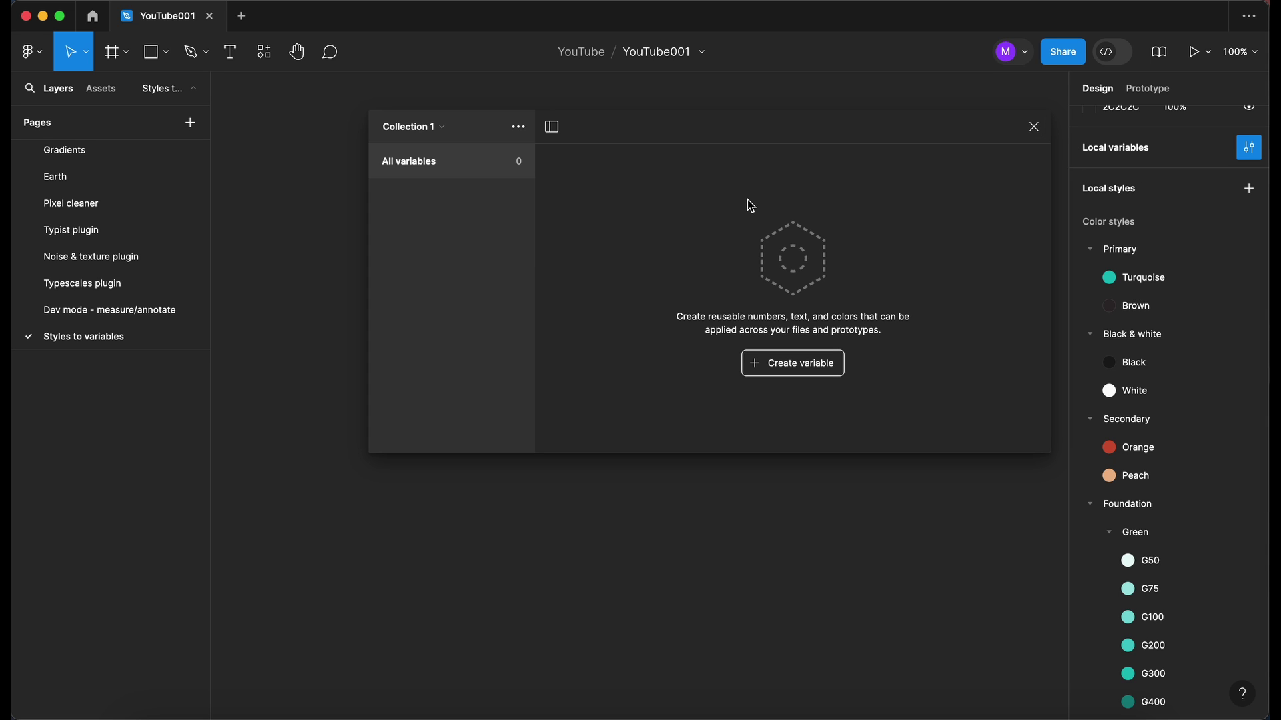
left_click(442, 126)
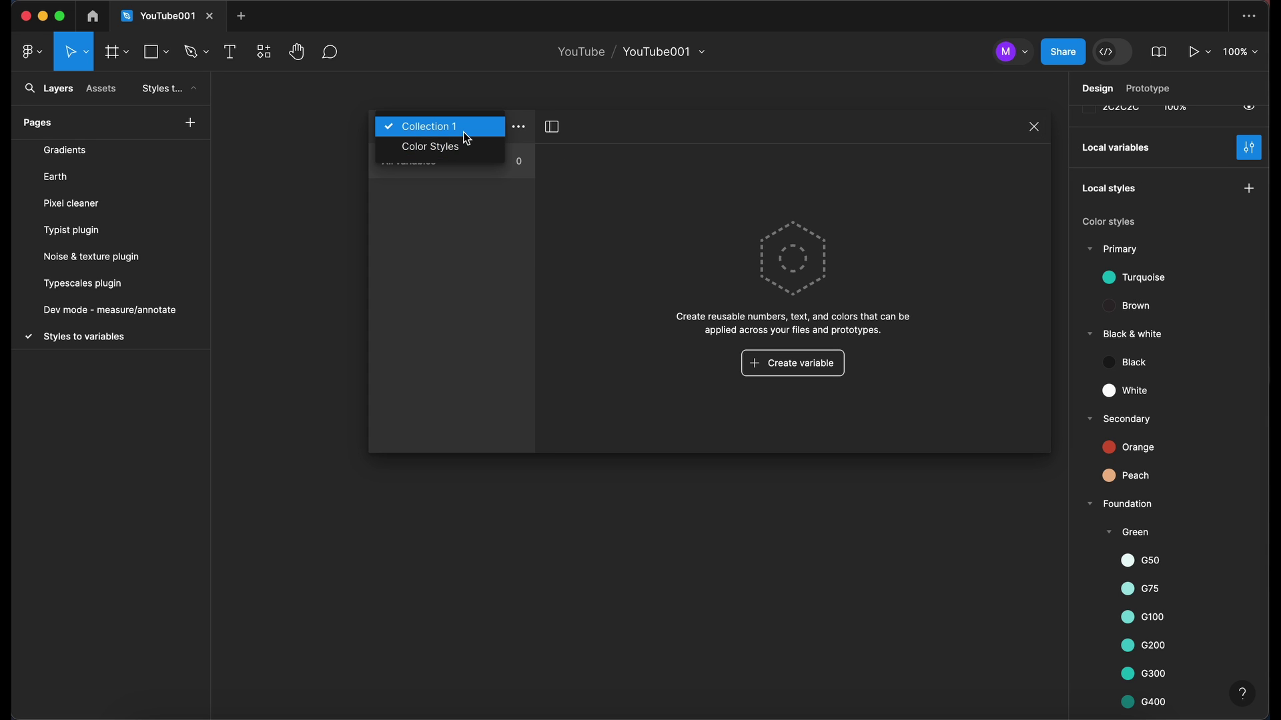
left_click(518, 127)
left_click(519, 127)
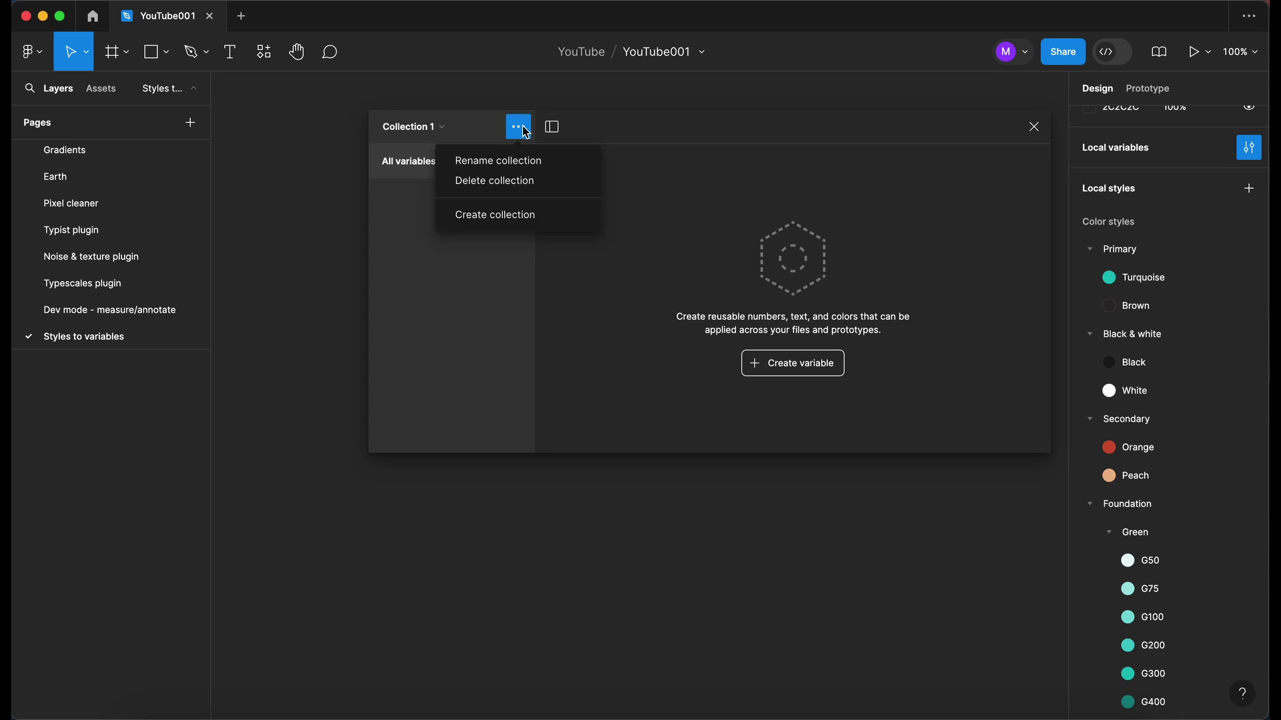
left_click(504, 181)
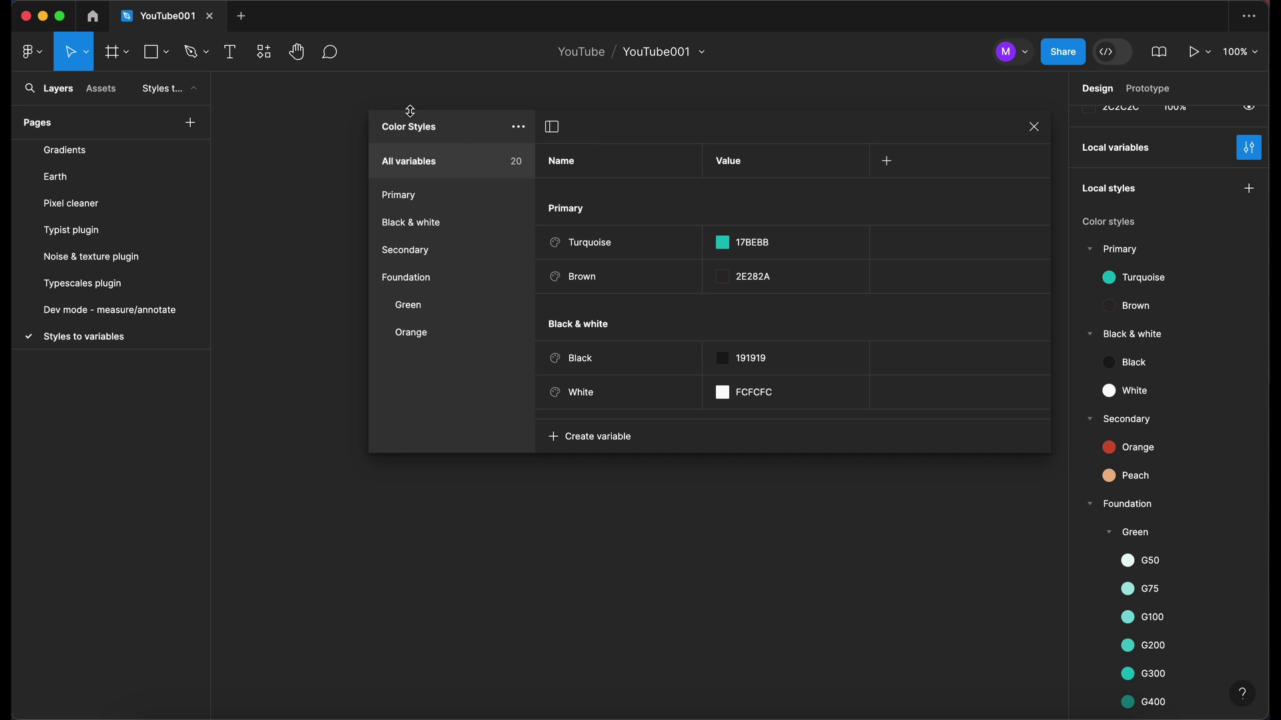
Examine the variables in the Color Styles collection, including the Primary and Foundation groups with Green and Orange, against the local color styles
left_click_drag(956, 122, 947, 126)
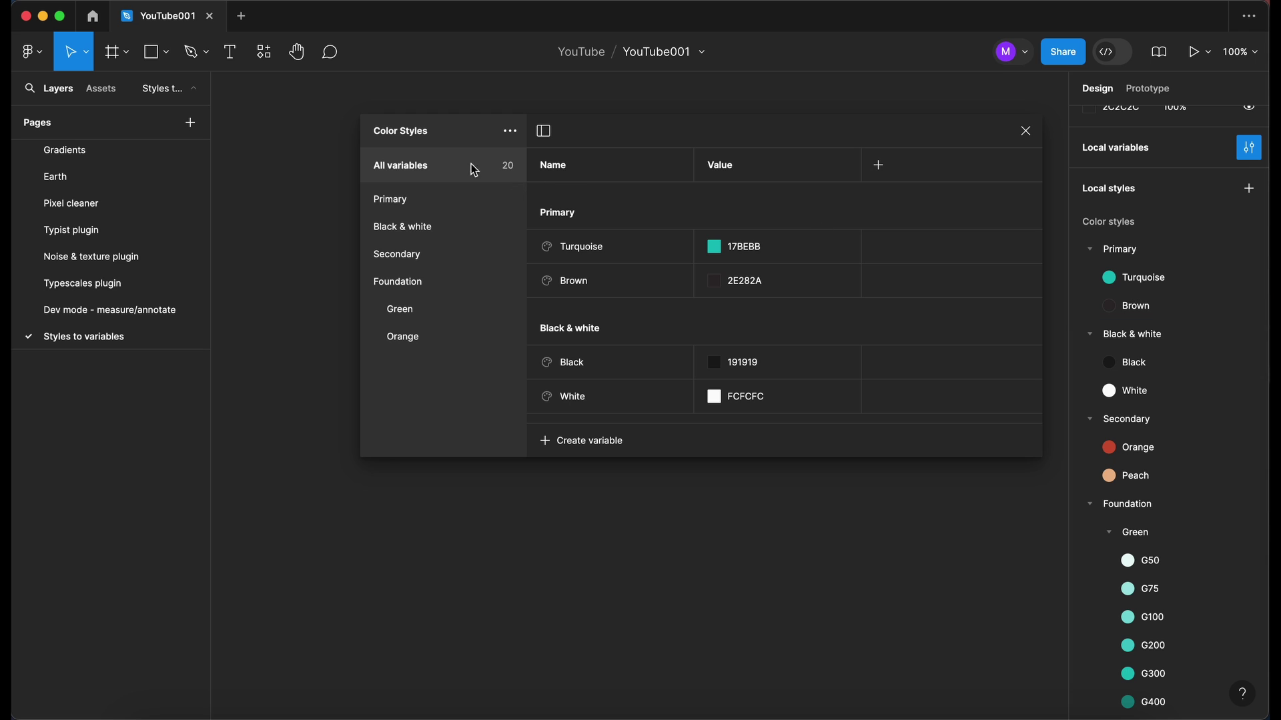
scroll(629, 202, "down", 3)
scroll(630, 201, "down", 8)
scroll(630, 201, "up", 10)
left_click(412, 207)
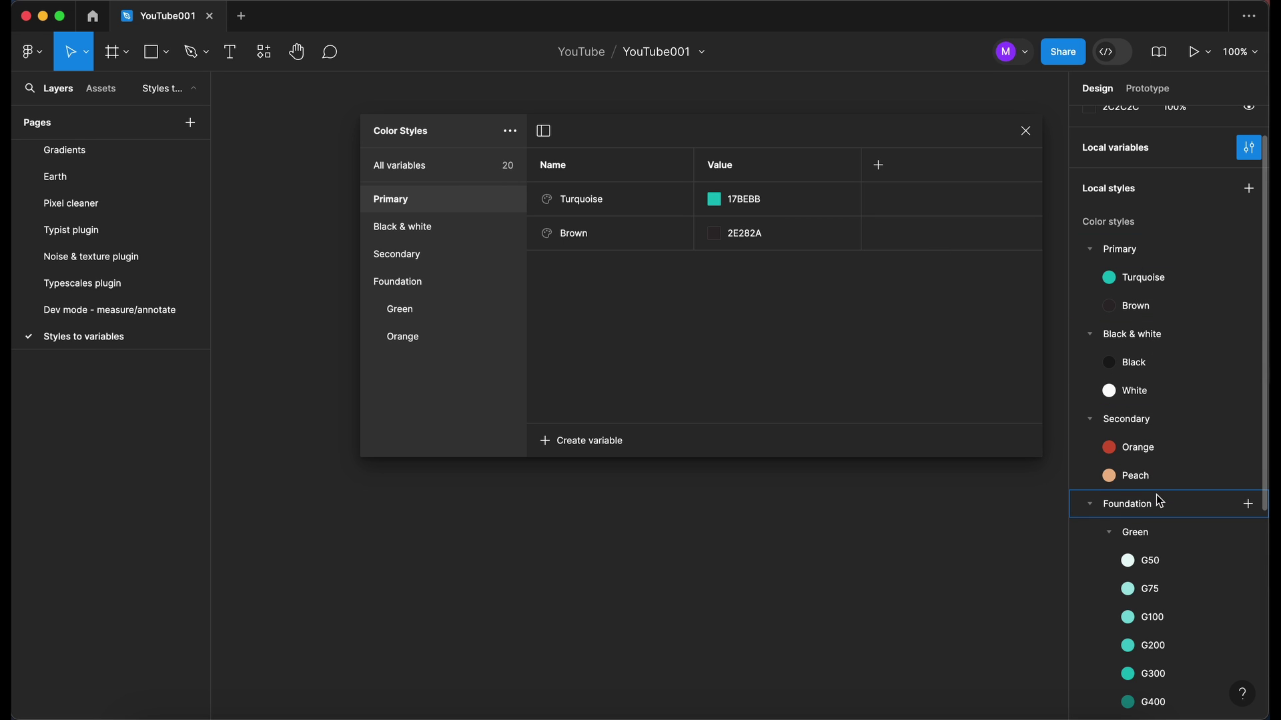
left_click(466, 286)
scroll(1215, 453, "down", 3)
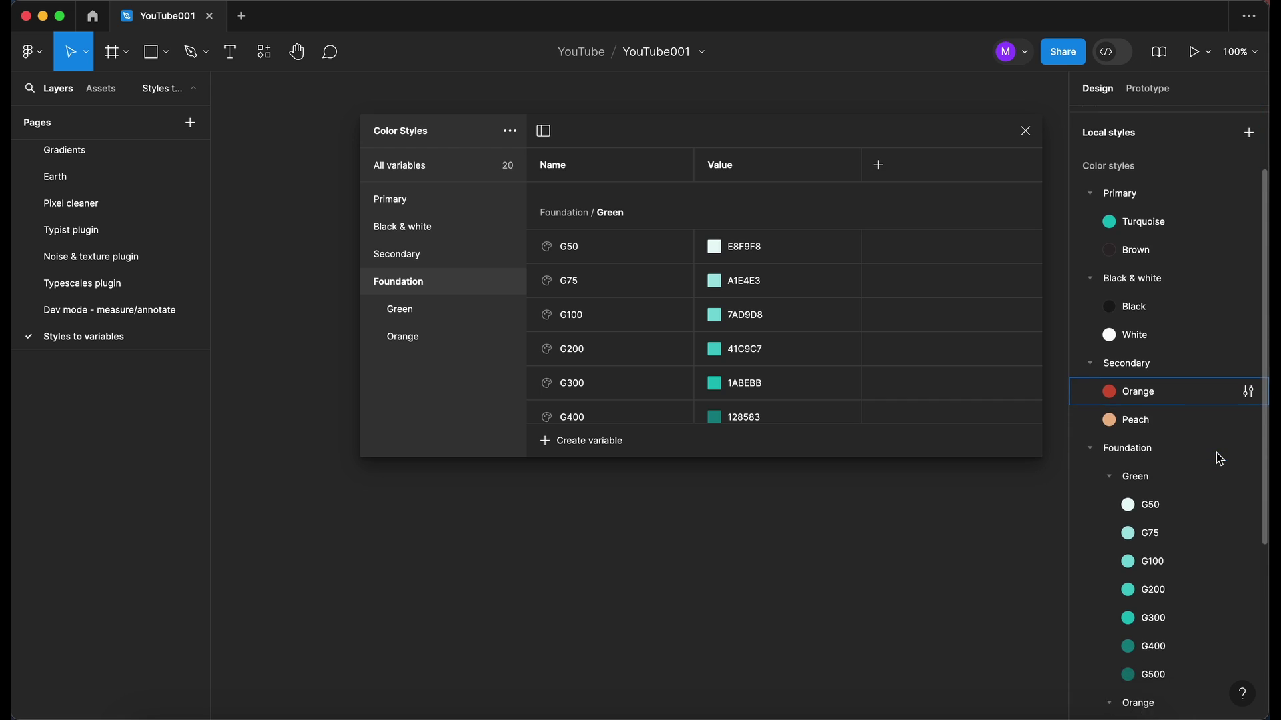
left_click(417, 311)
left_click(433, 337)
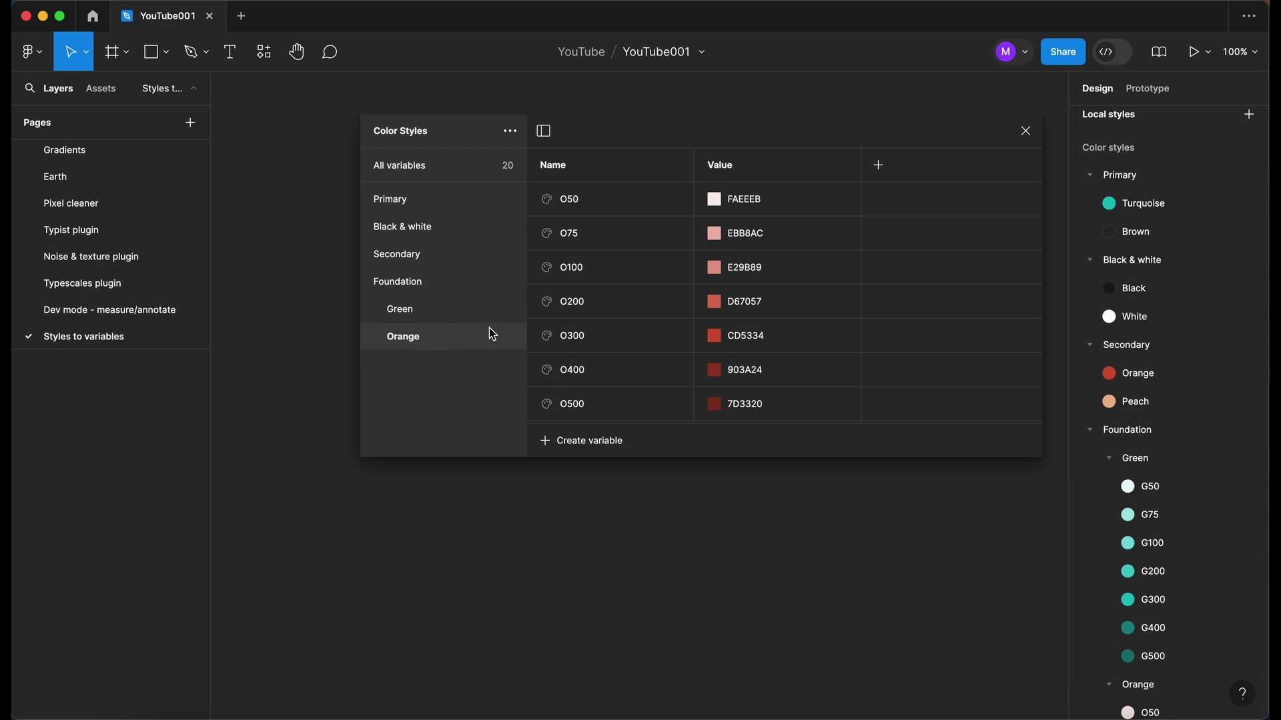
left_click(437, 287)
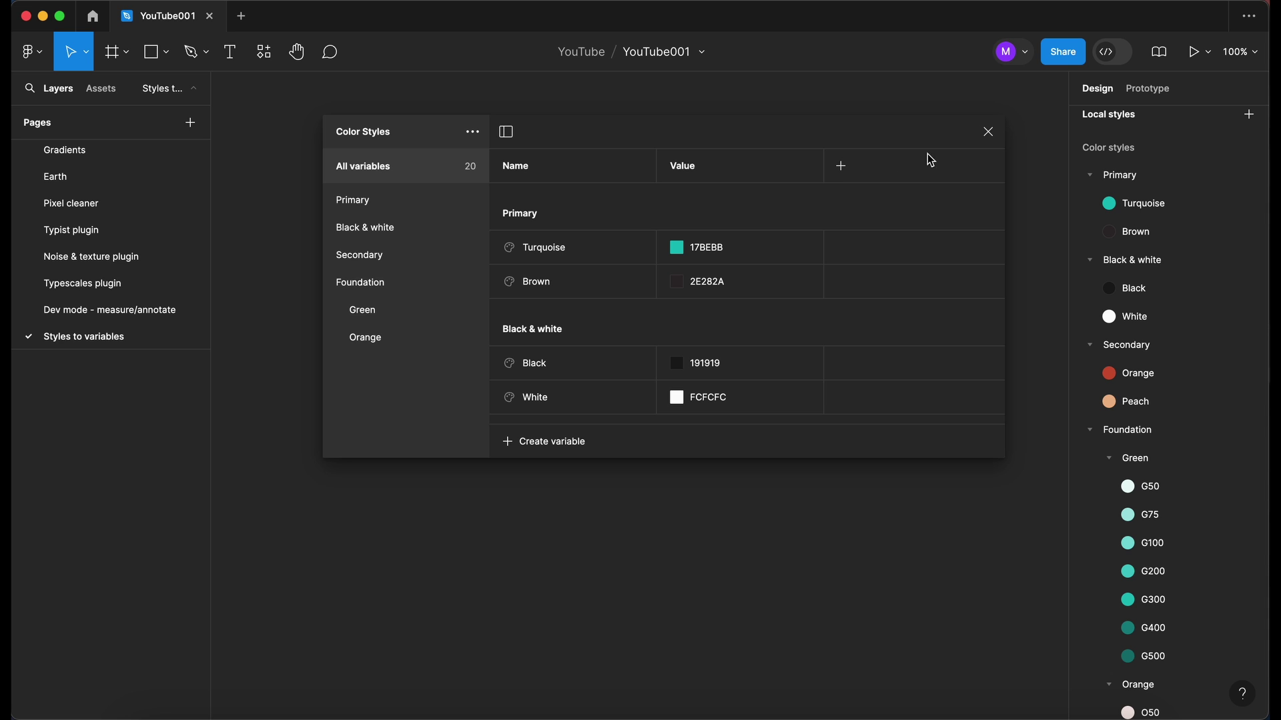